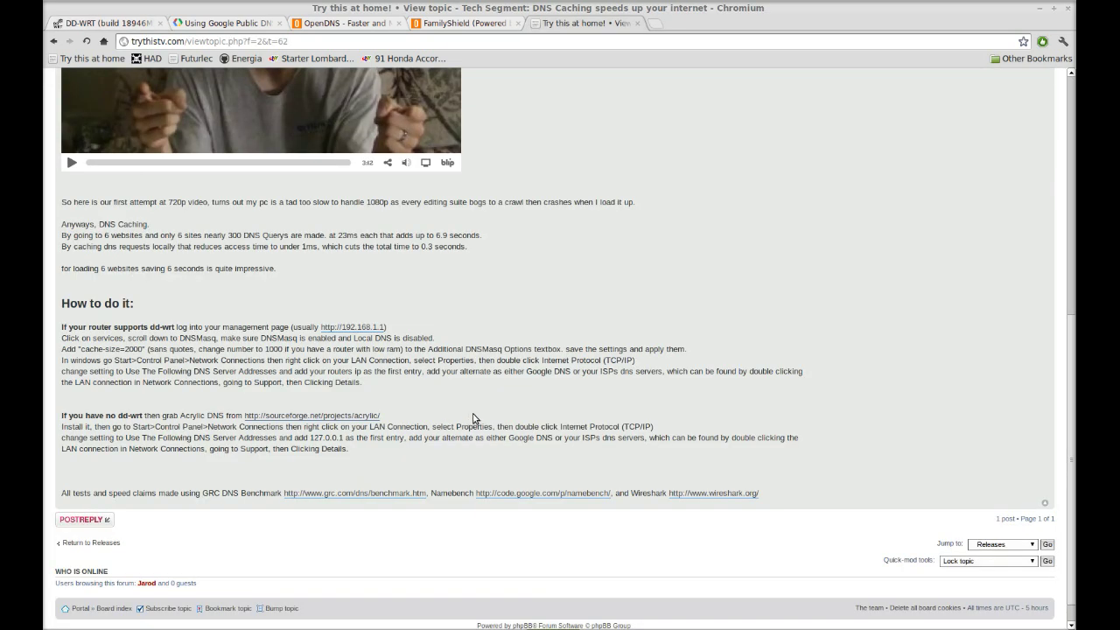
- Review the introduction and server address sections of the Google Public DNS instructions page
click(243, 24)
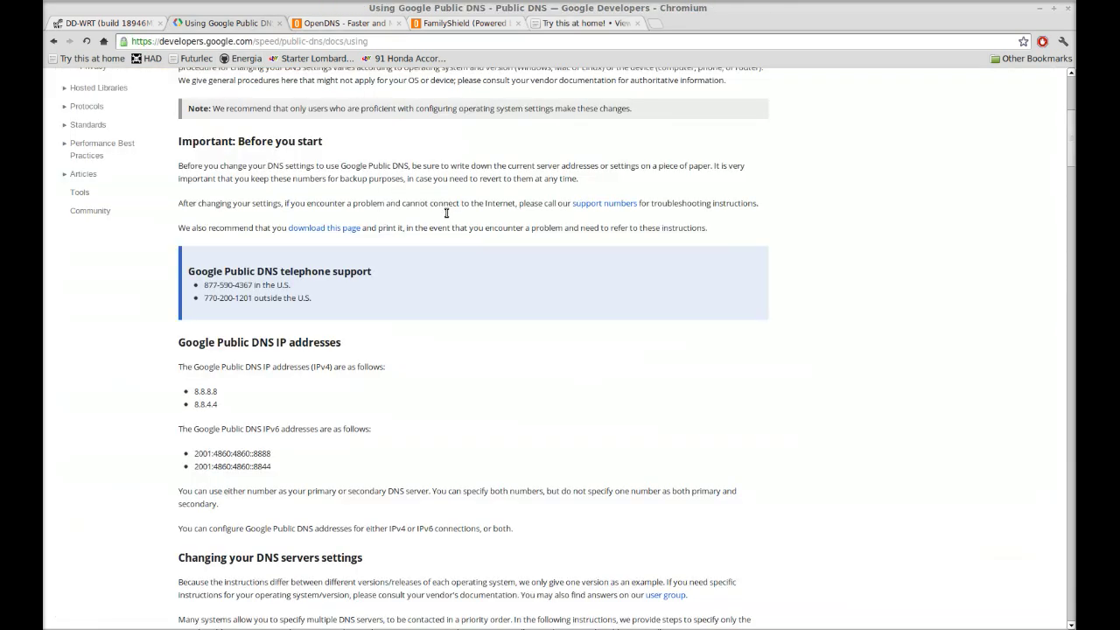
scroll(446, 224, up, 8)
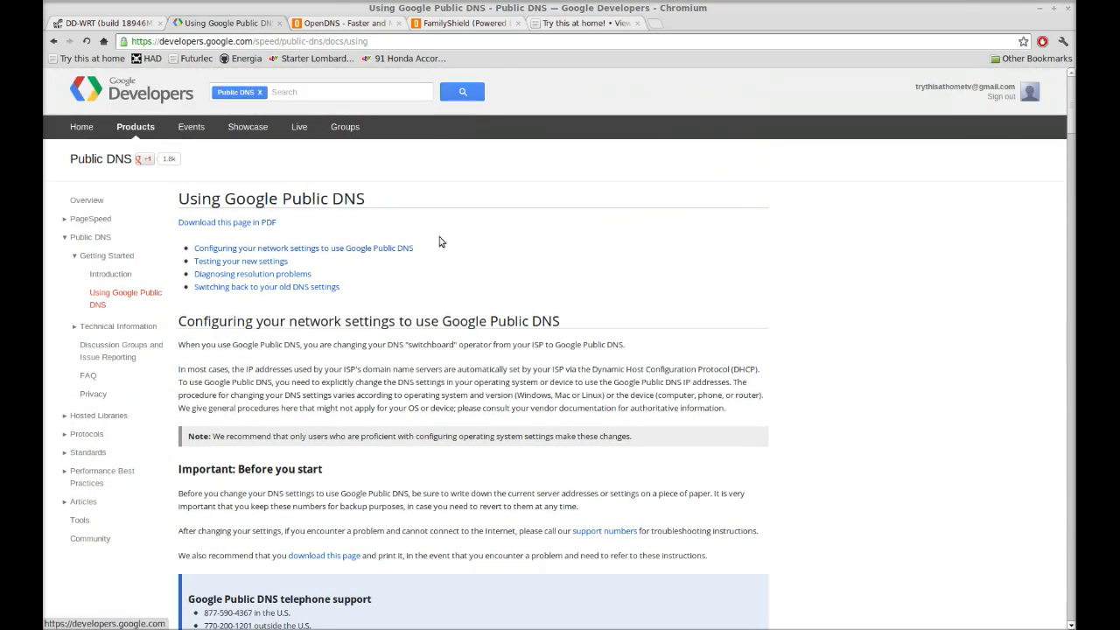
scroll(477, 250, down, 4)
scroll(478, 249, up, 4)
- Look over the OpenDNS Premium DNS benefits page and the FamilyShield configuration instructions for 2Wire routers
click(360, 24)
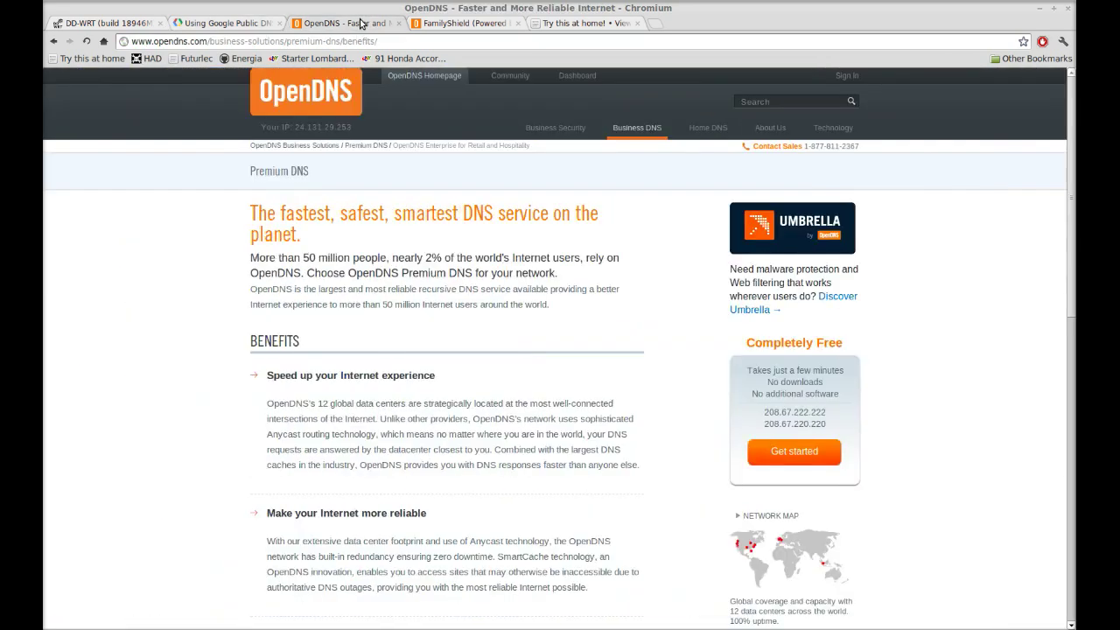
click(482, 23)
scroll(736, 297, up, 9)
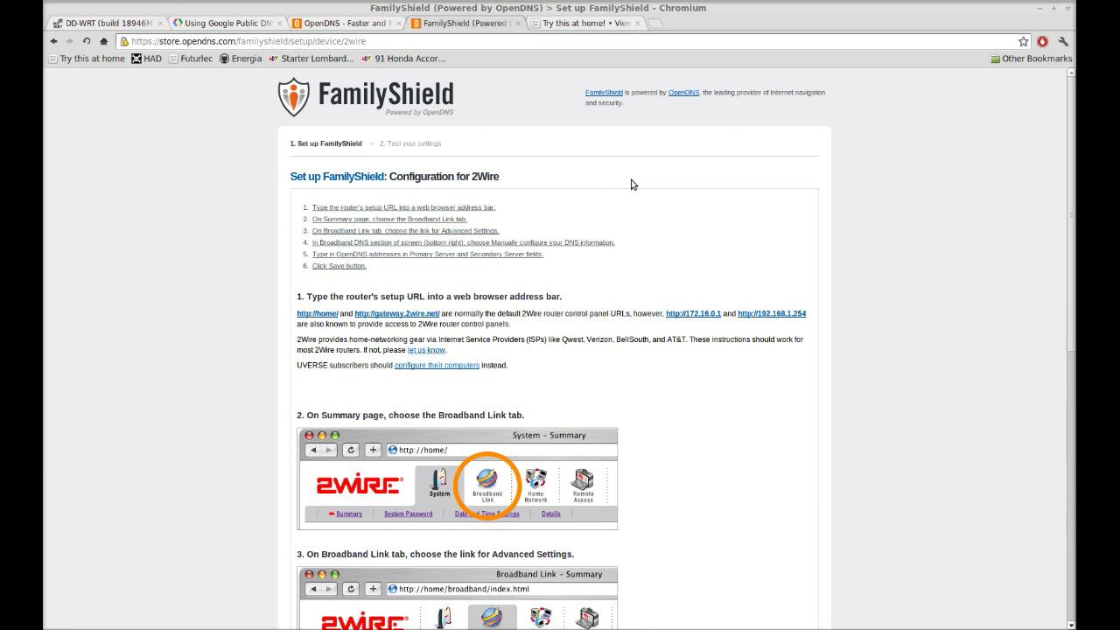
scroll(578, 321, down, 1)
scroll(578, 321, down, 5)
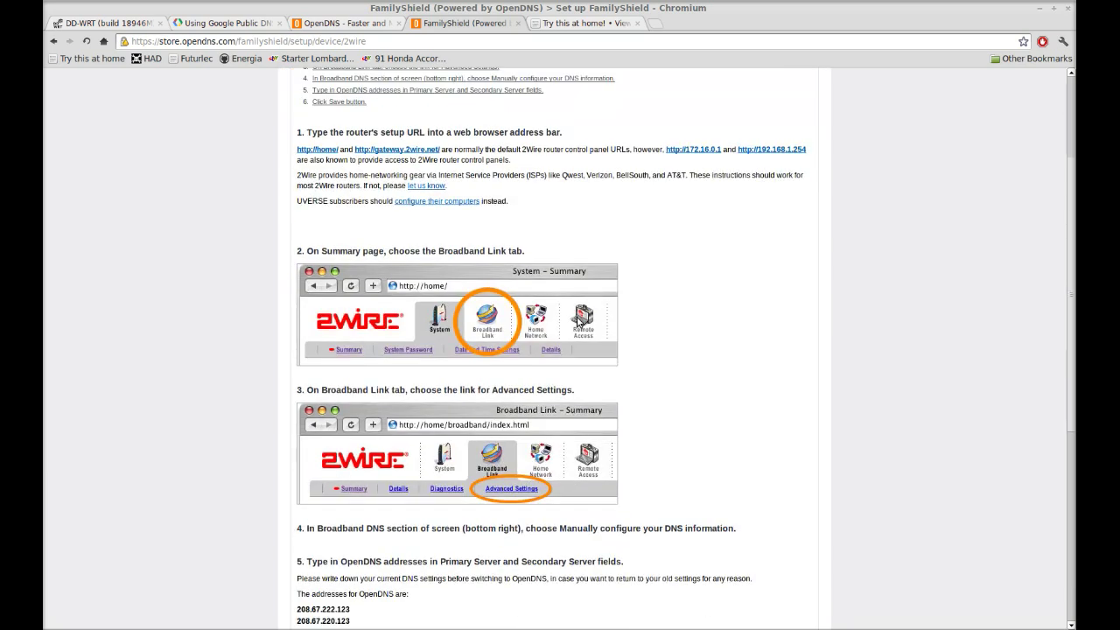
- Find the IPv4 server addresses on the Google Public DNS page and highlight them, glancing at the OpenDNS page in between
click(237, 26)
scroll(449, 271, down, 6)
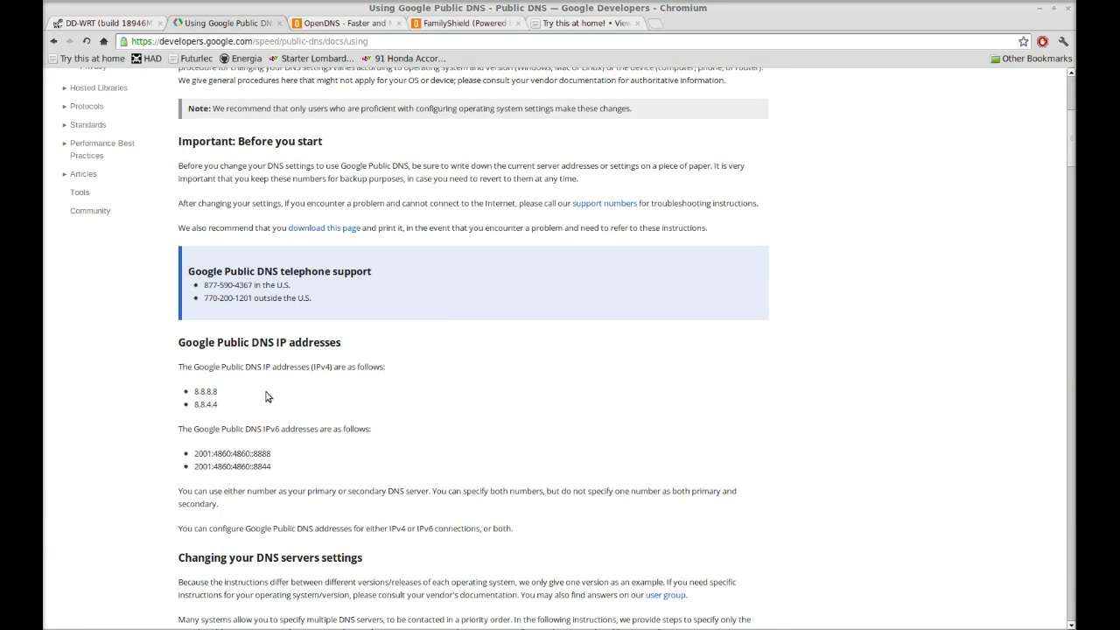
click(329, 24)
scroll(424, 286, down, 3)
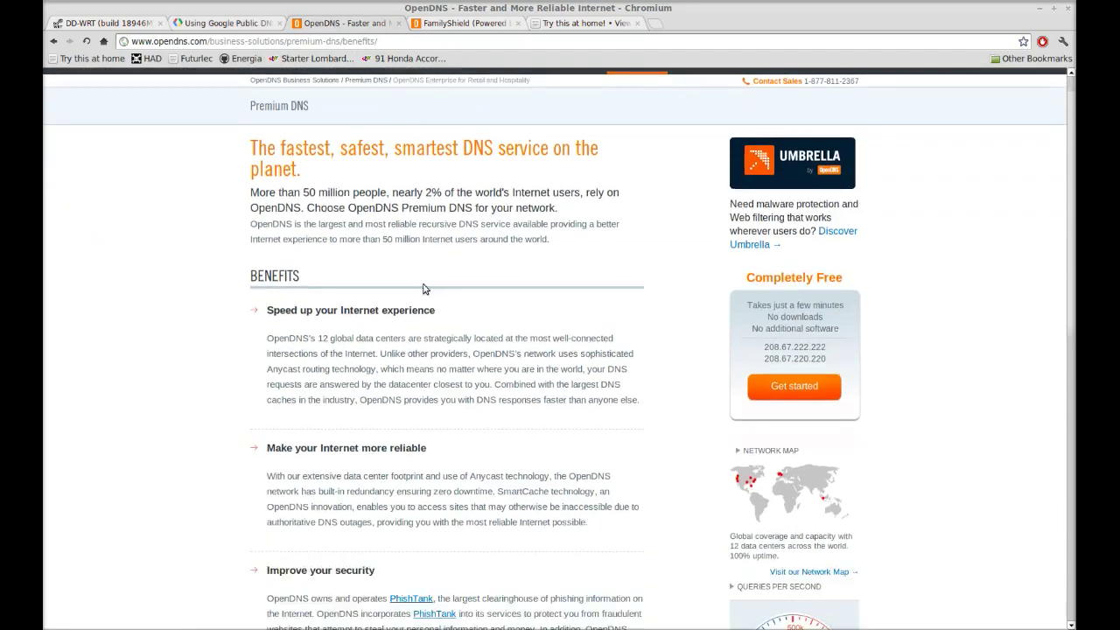
click(226, 24)
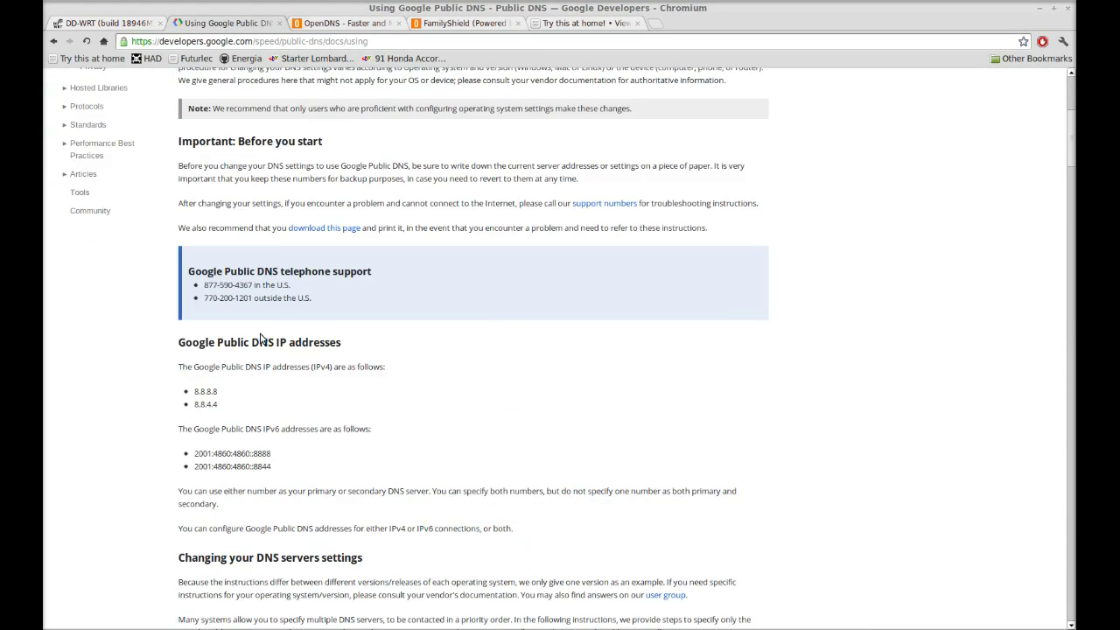
drag(193, 391, 216, 404)
click(212, 403)
- Go from the OpenDNS homepage through Home DNS to the Premium DNS page and highlight its two server addresses
click(355, 24)
scroll(638, 293, up, 2)
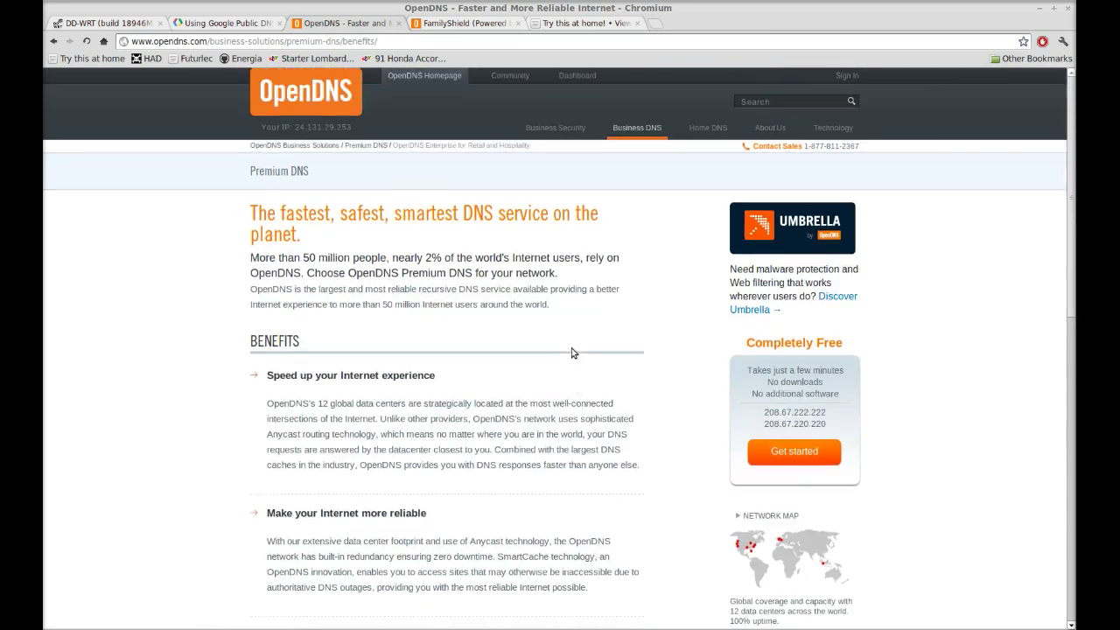
drag(210, 44, 505, 47)
key(BackSpace)
key(Return)
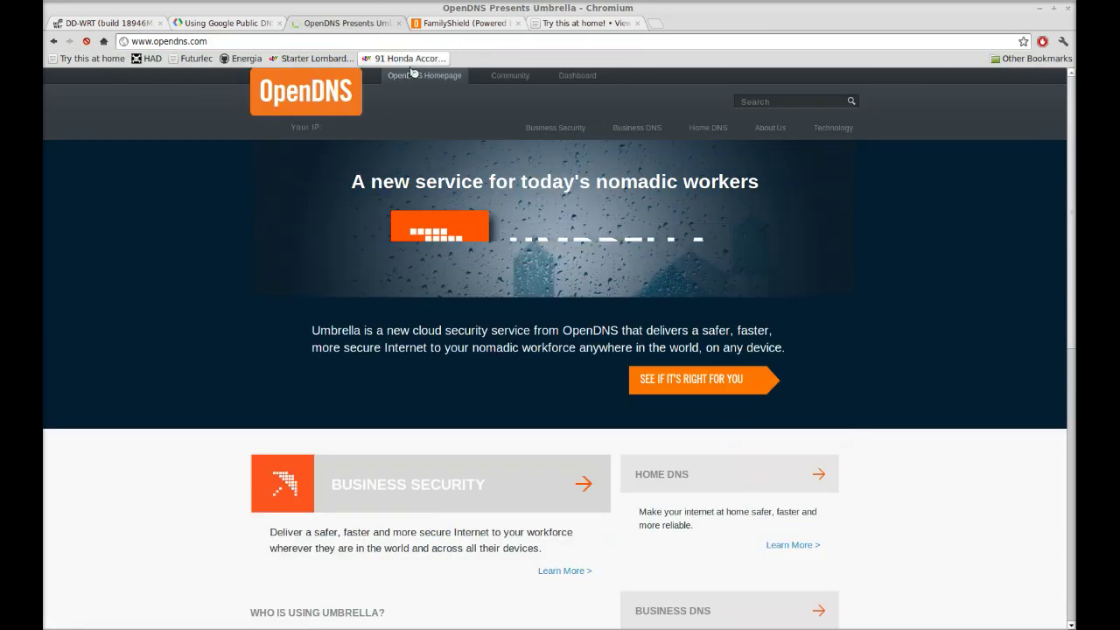
click(710, 134)
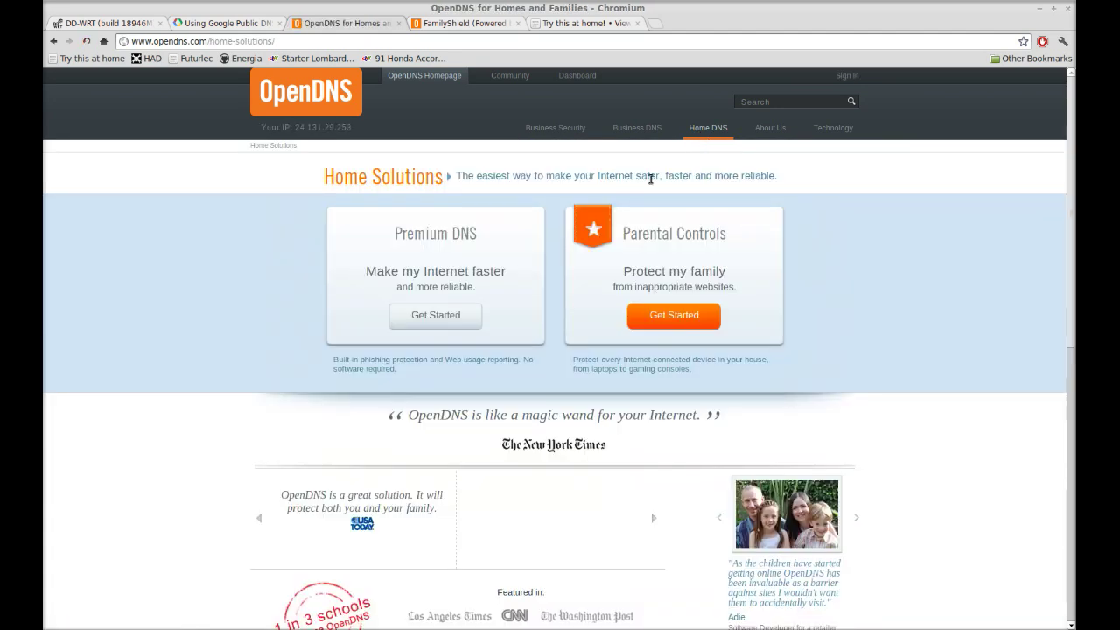
click(430, 315)
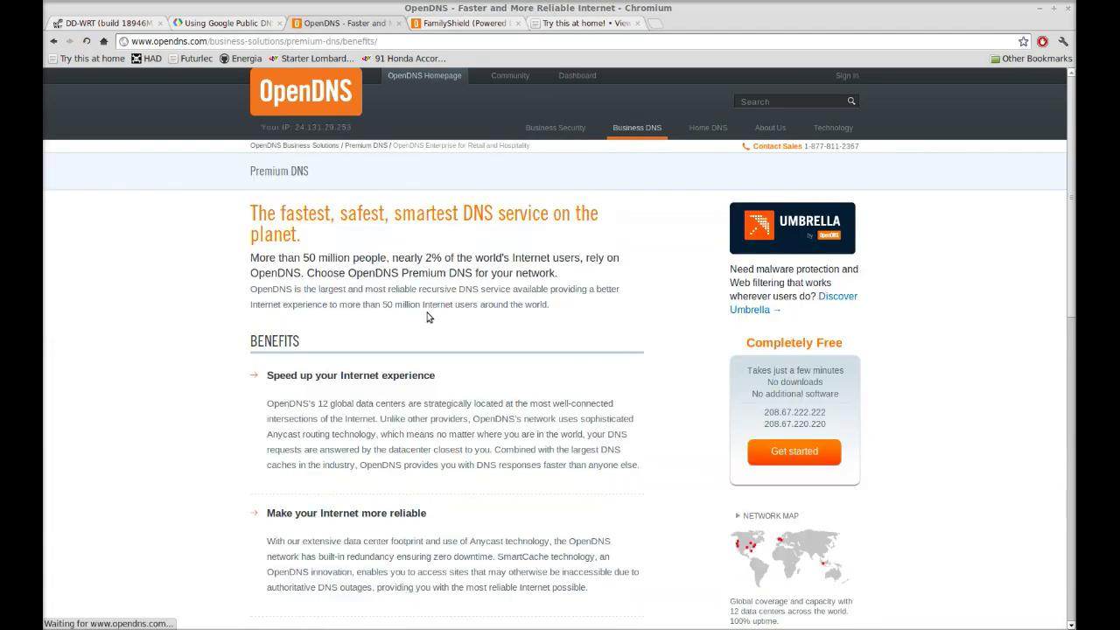
drag(764, 412, 838, 426)
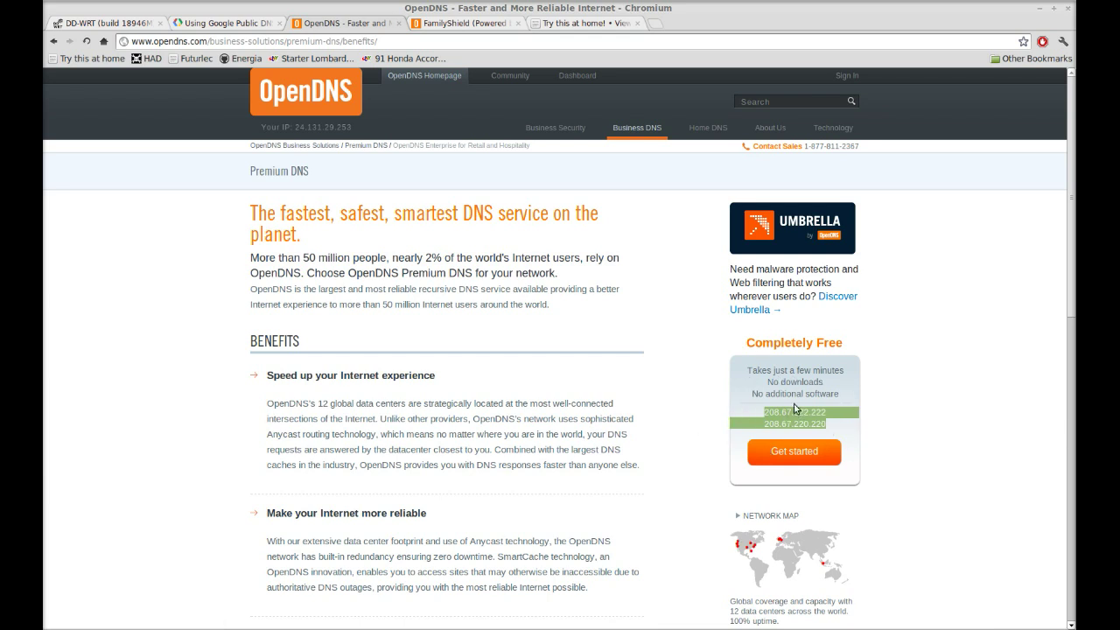
click(782, 375)
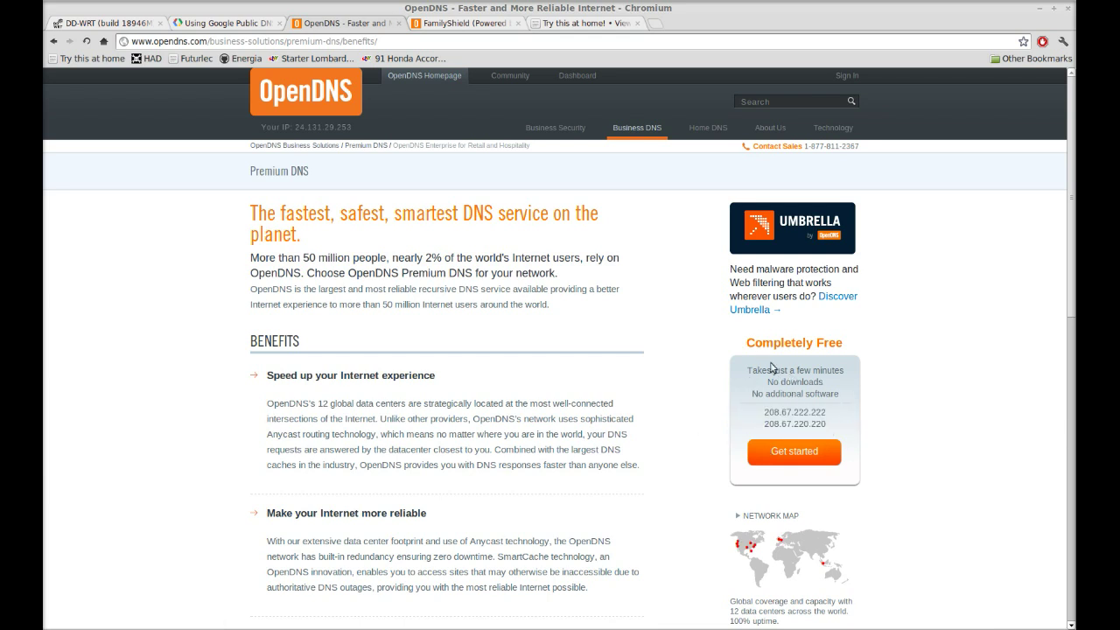
- Close the page with the FamilyShield 2Wire instructions and return to the OpenDNS Home Solutions page
click(462, 25)
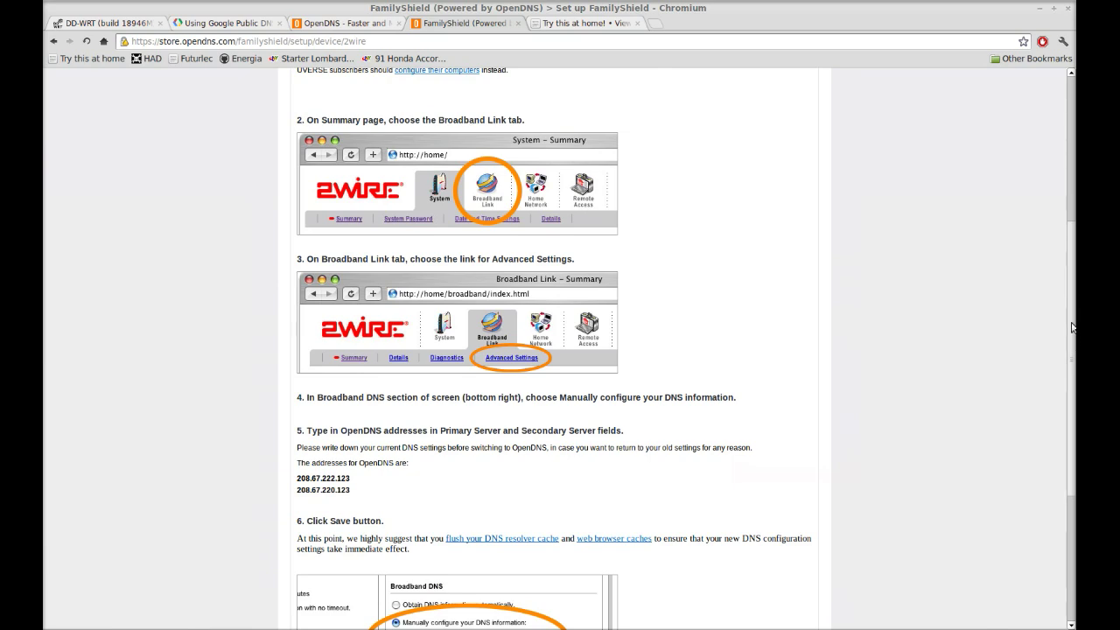
drag(1068, 336, 1069, 186)
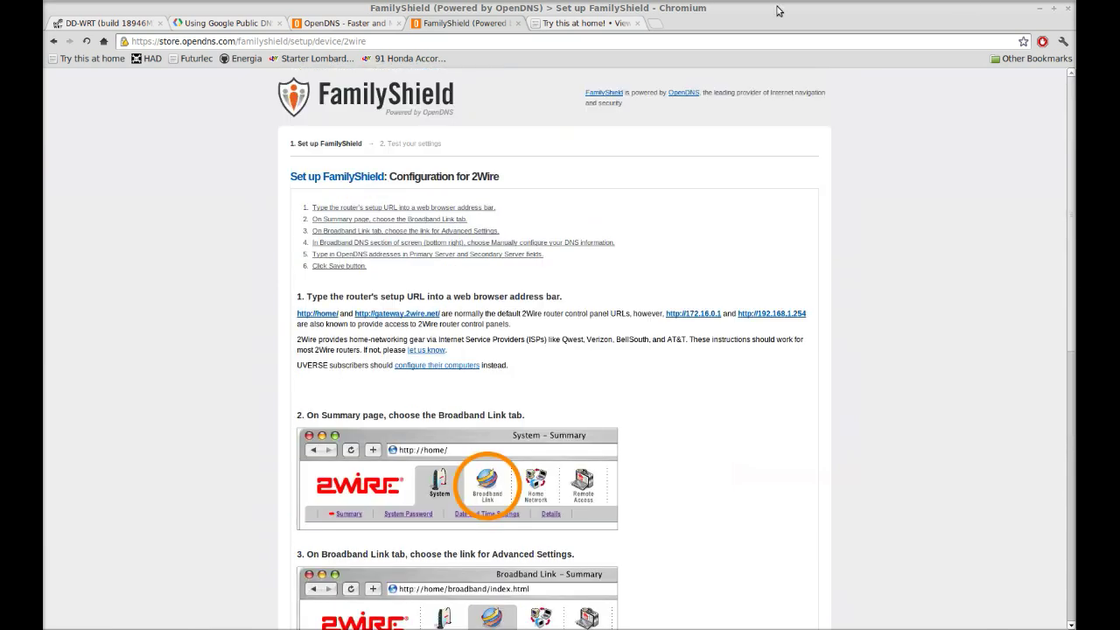
click(355, 23)
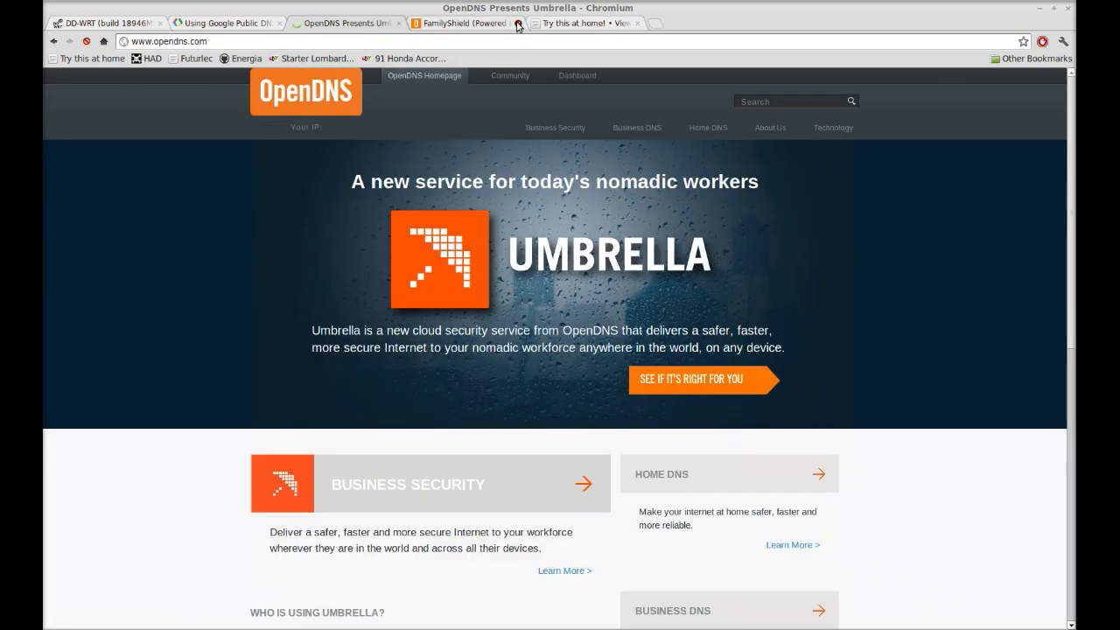
click(519, 24)
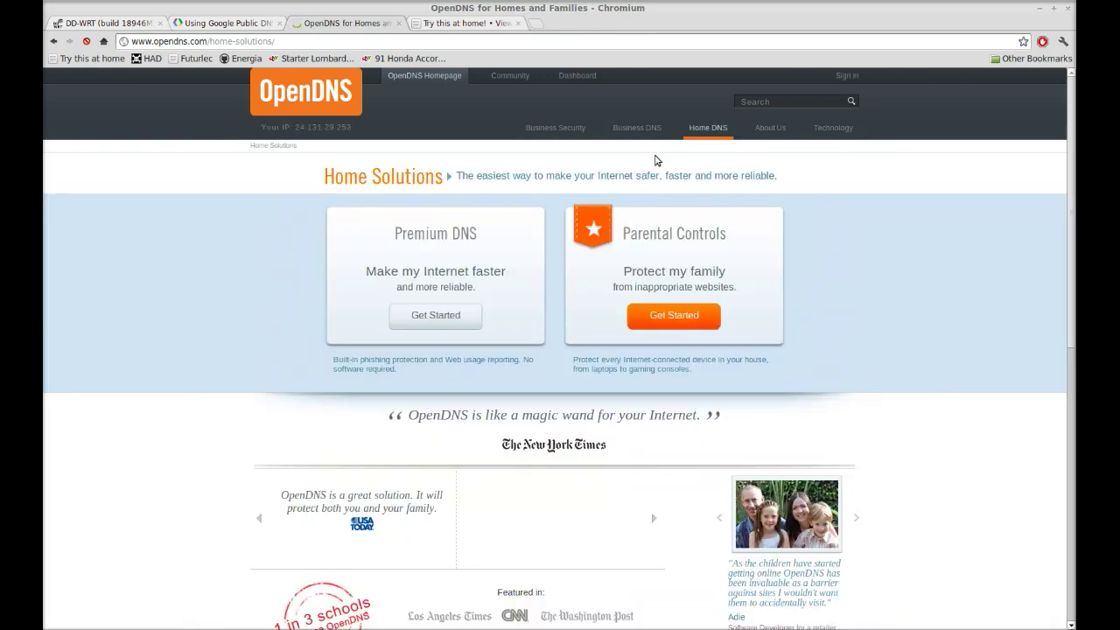
- Choose the free OpenDNS FamilyShield package under Parental Controls and open its setup page
click(678, 320)
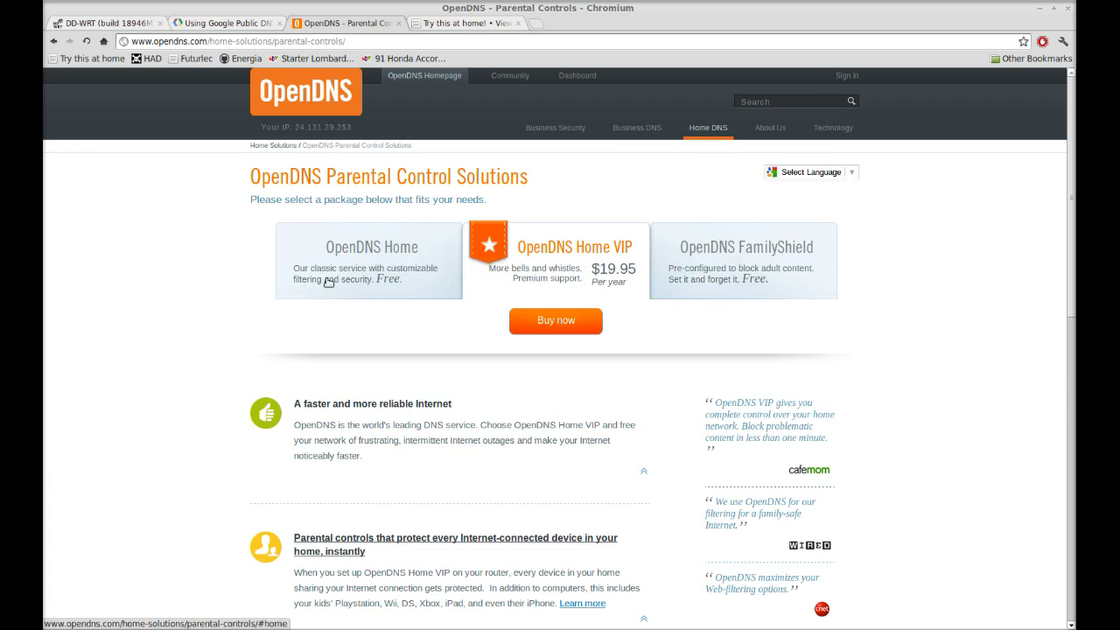
click(764, 261)
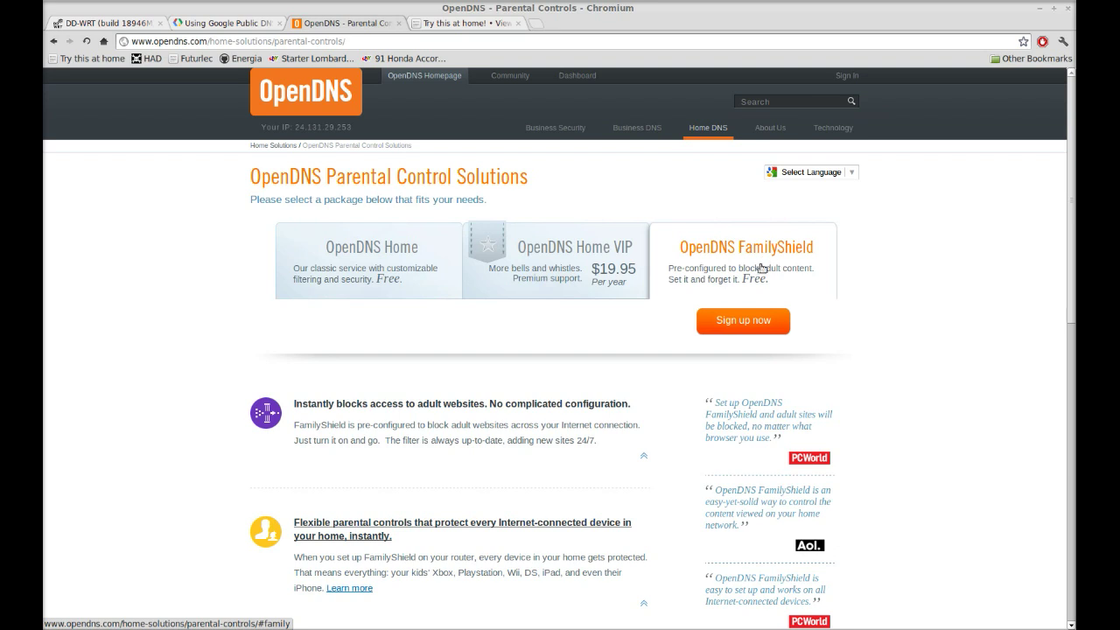
click(749, 333)
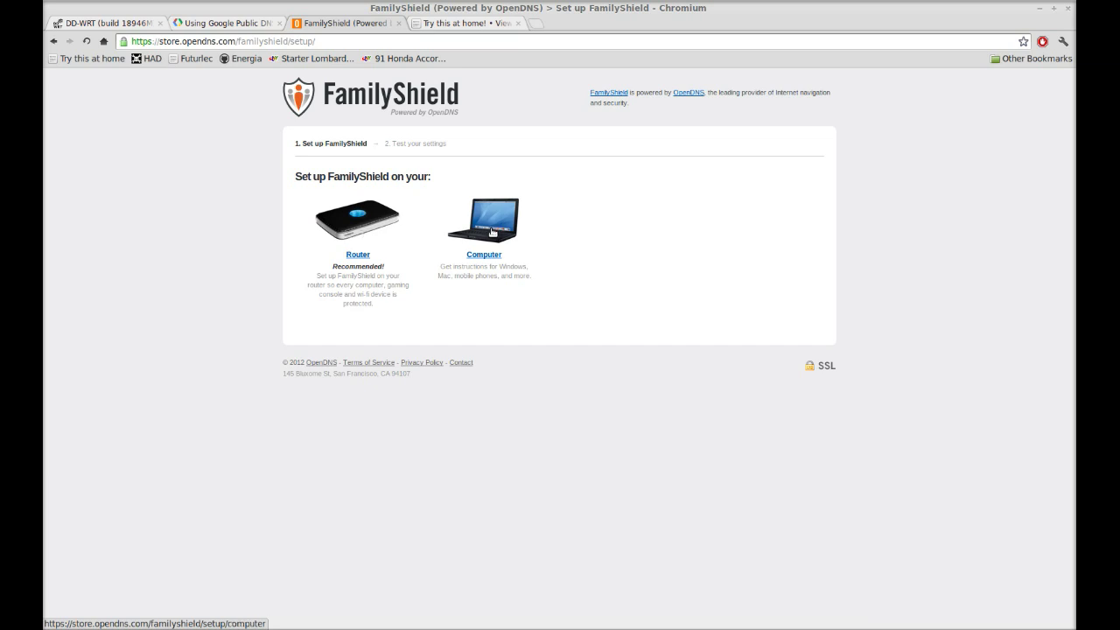
- Open the FamilyShield router instructions for the D-Link DI-604 and highlight the first OpenDNS address in step 4
click(371, 252)
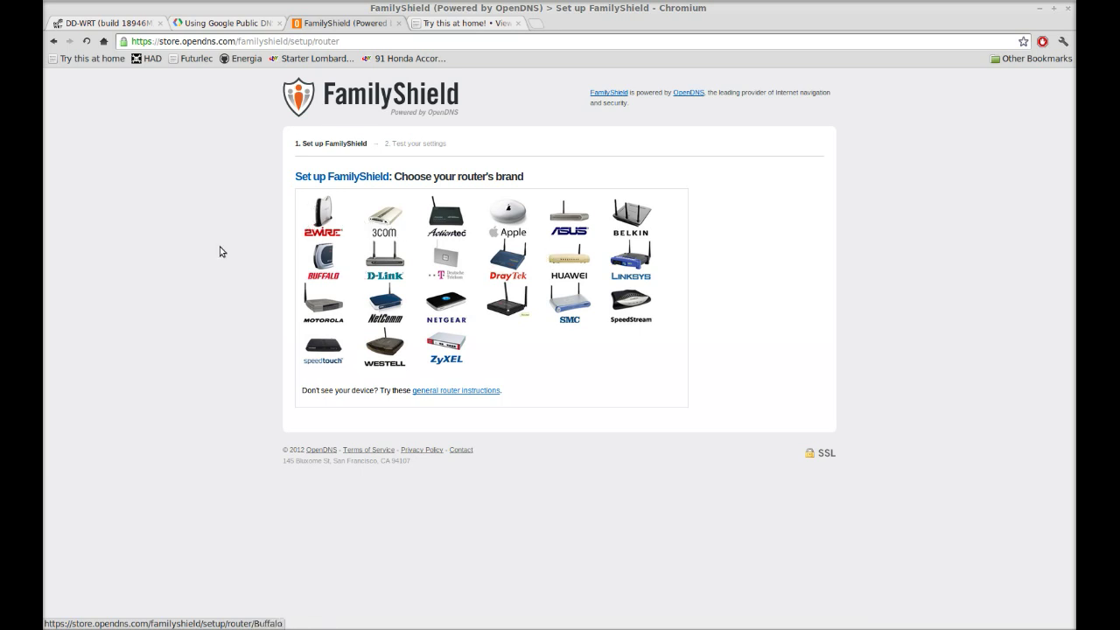
click(390, 273)
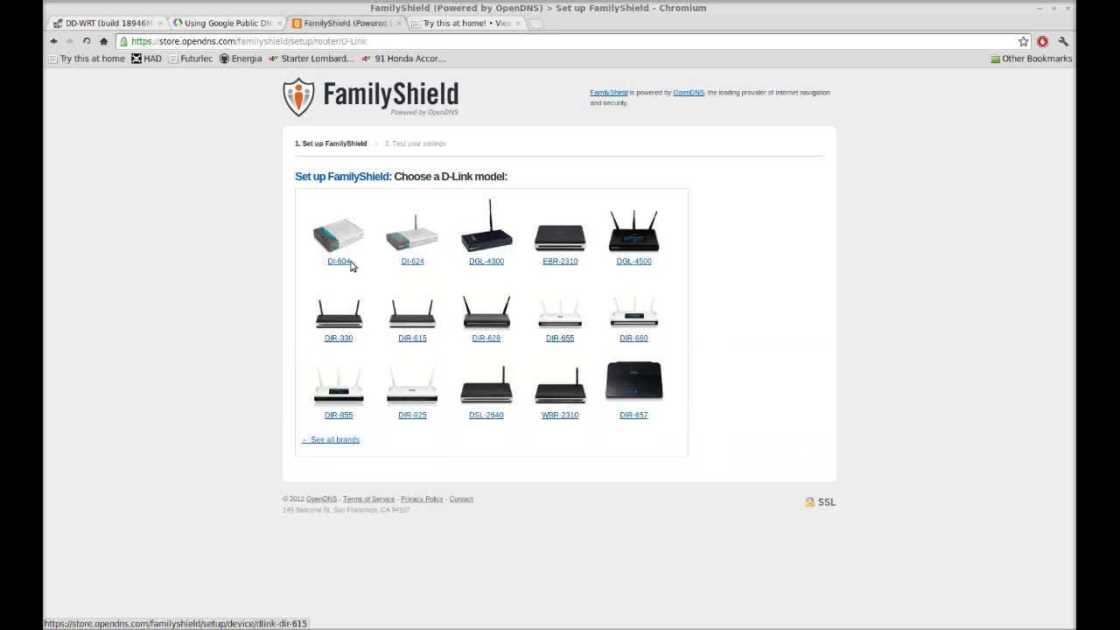
scroll(643, 350, down, 10)
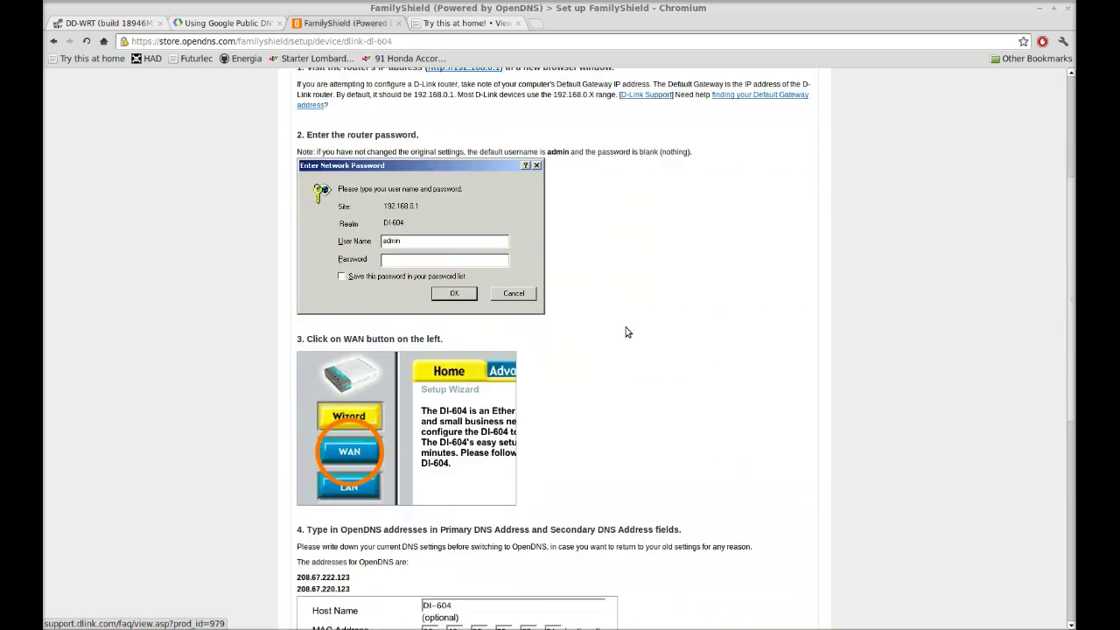
scroll(627, 332, down, 3)
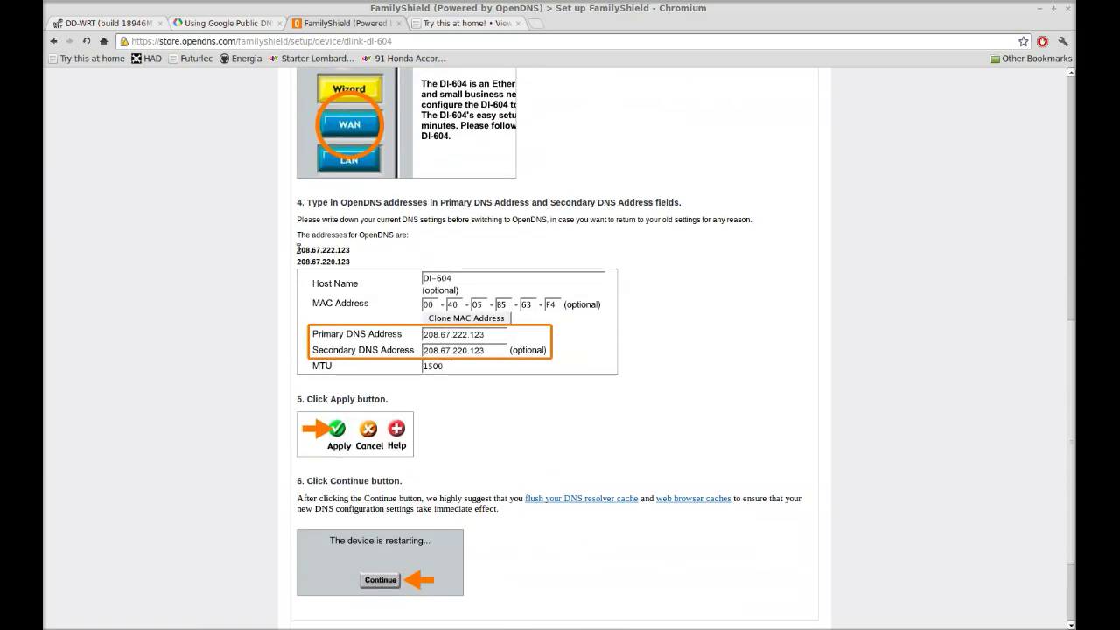
mouse_move(298, 249)
mouse_down()
mouse_move(356, 254)
mouse_move(356, 264)
mouse_move(297, 251)
mouse_up()
drag(297, 249, 355, 249)
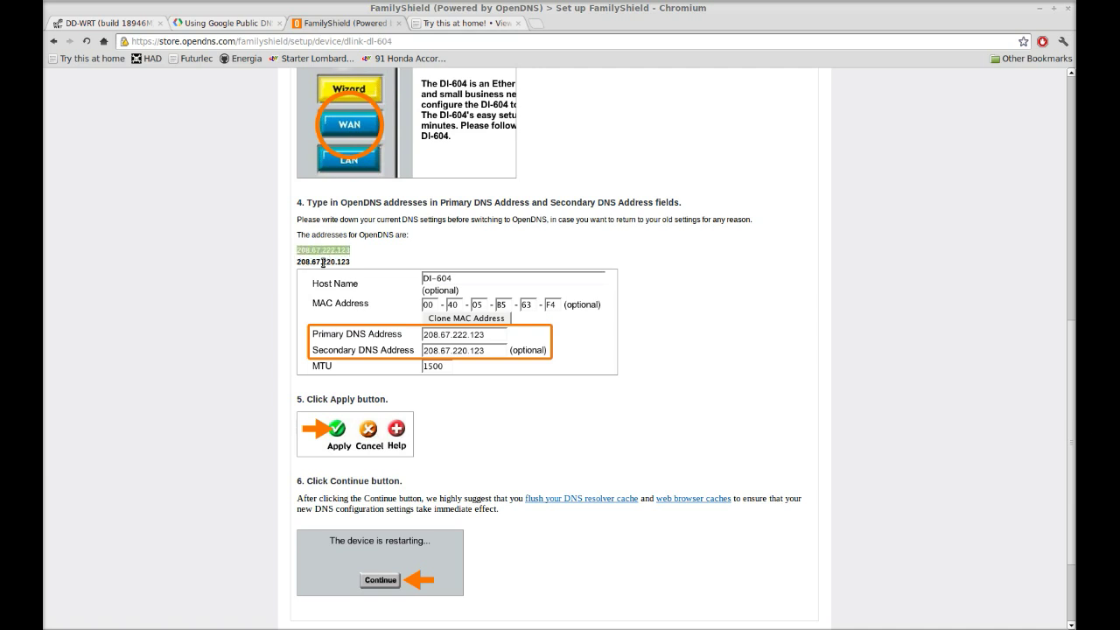
- Open the DD-WRT router's Basic Setup page and locate the Static DNS 1 setting
click(104, 22)
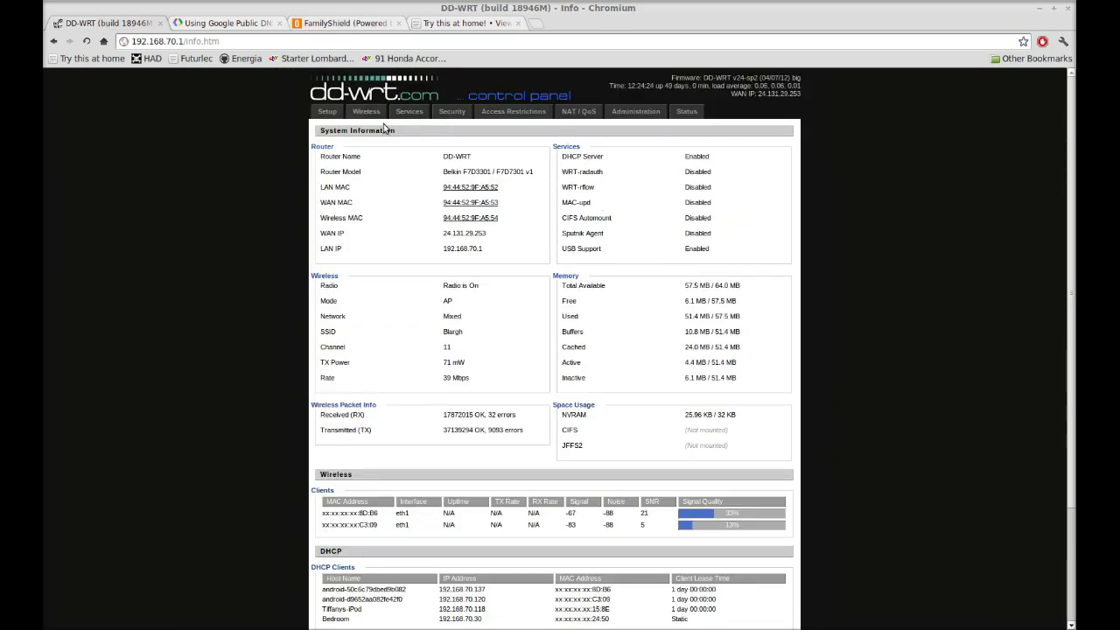
click(325, 114)
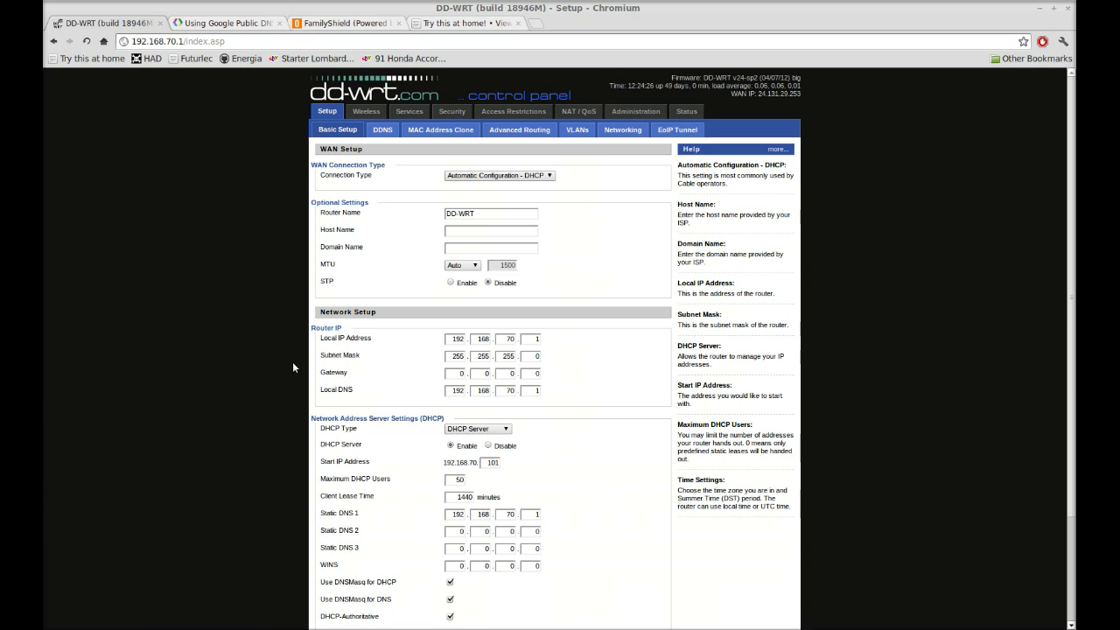
scroll(276, 412, down, 3)
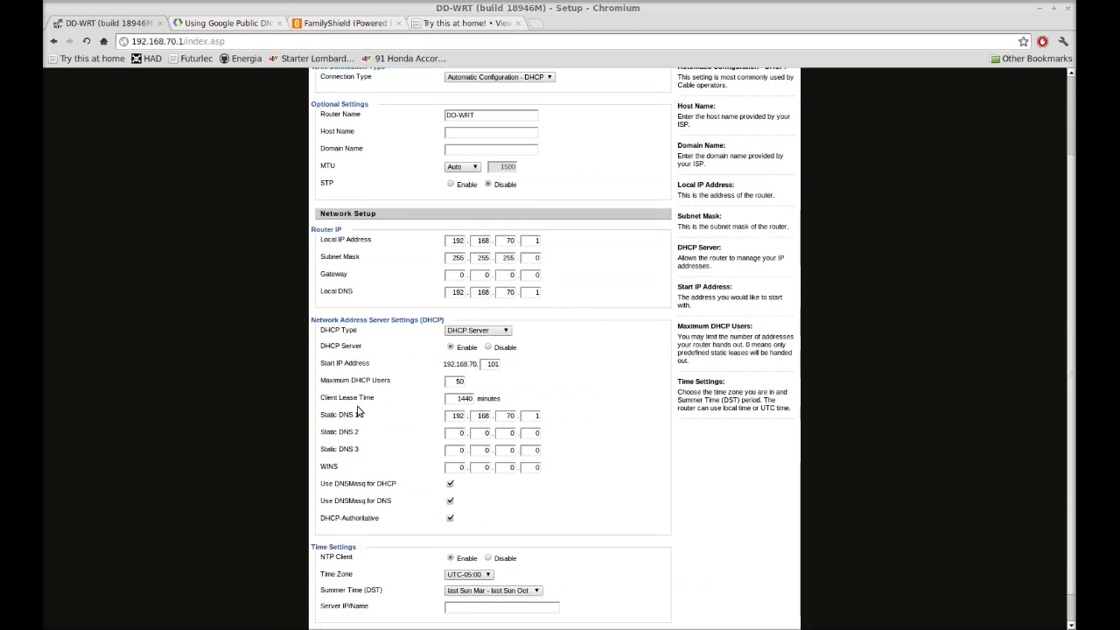
triple_click(325, 415)
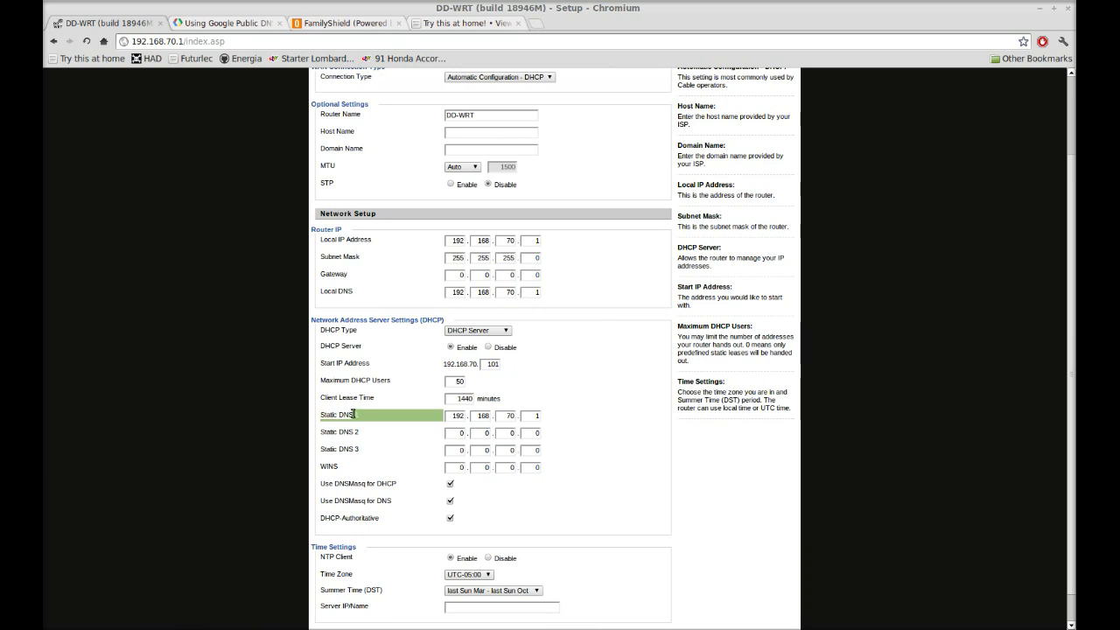
click(349, 414)
scroll(343, 254, up, 3)
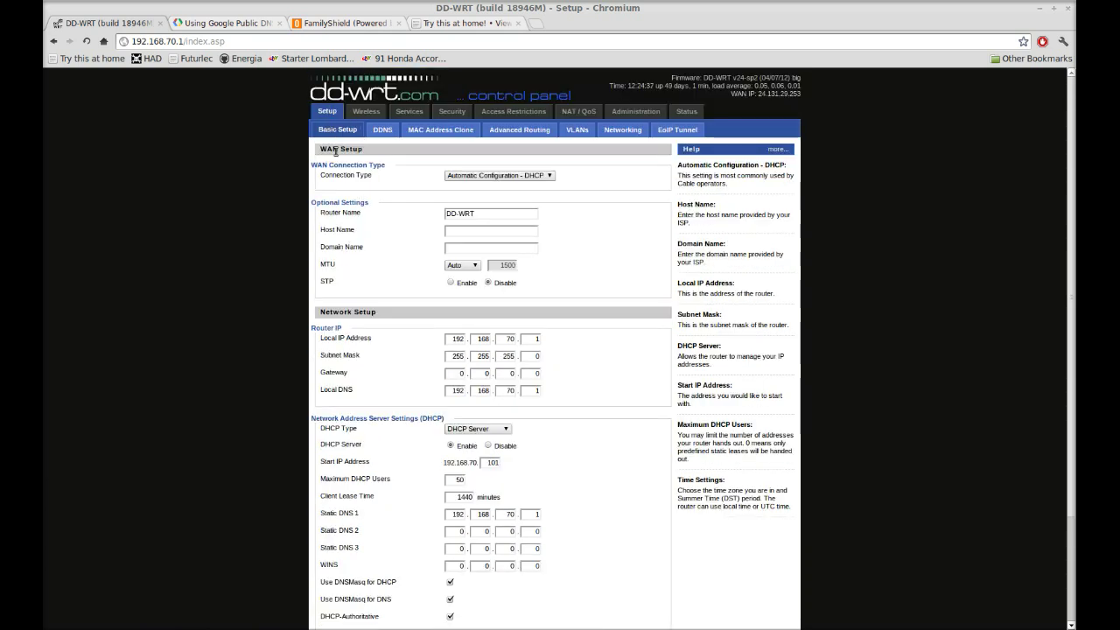
- Point out the Static DNS 1 to 3 fields under Network Address Server Settings (DHCP) on the DD-WRT setup page
scroll(359, 280, down, 3)
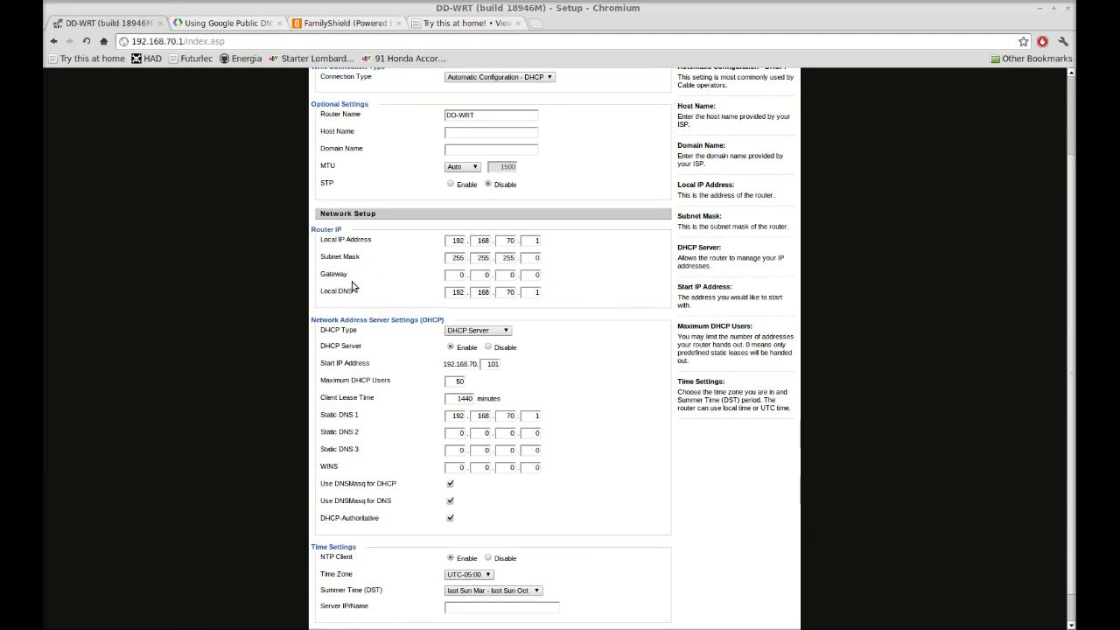
drag(316, 321, 417, 321)
click(426, 324)
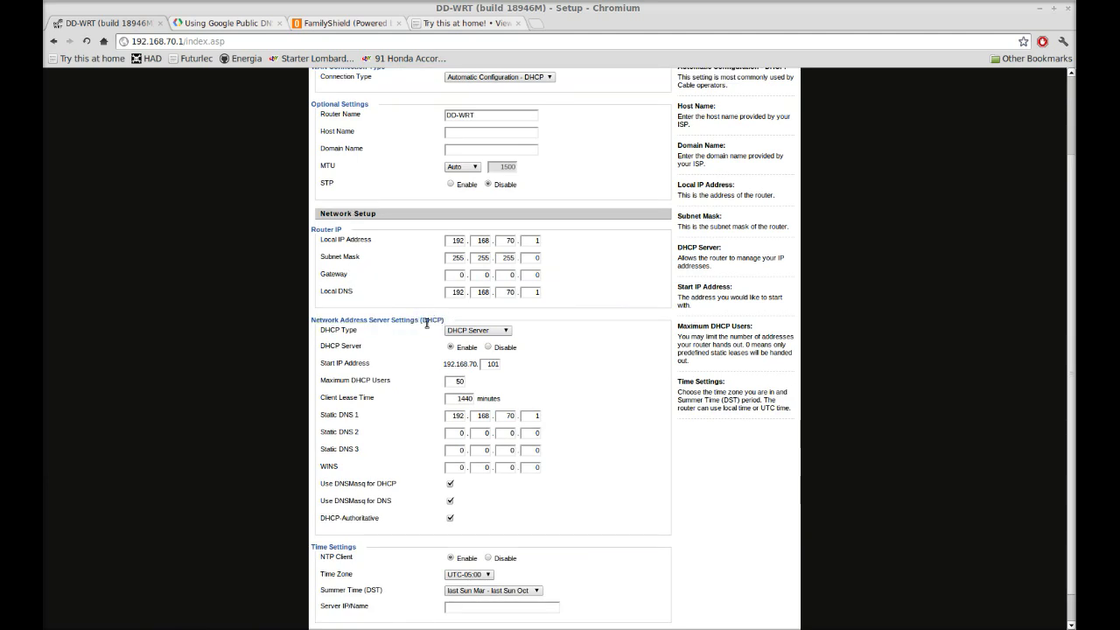
drag(322, 416, 357, 447)
click(350, 430)
click(451, 450)
double_click(453, 416)
click(455, 416)
- Return to the Google Public DNS page and highlight the IPv4 address 8.8.8.8
click(234, 23)
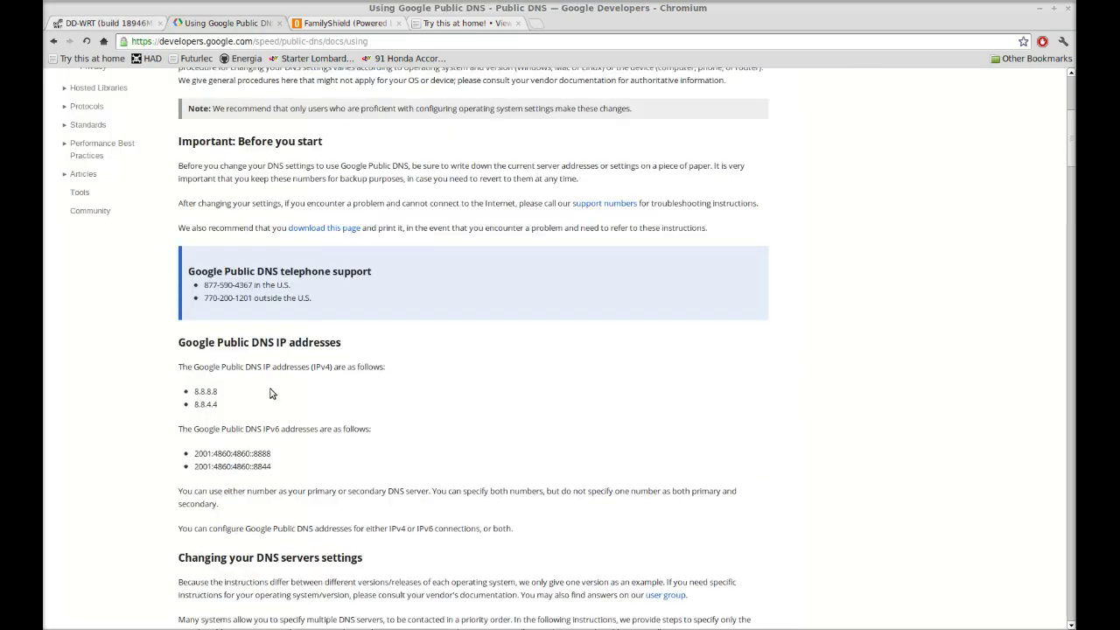
drag(195, 390, 227, 388)
click(367, 24)
click(469, 24)
click(229, 23)
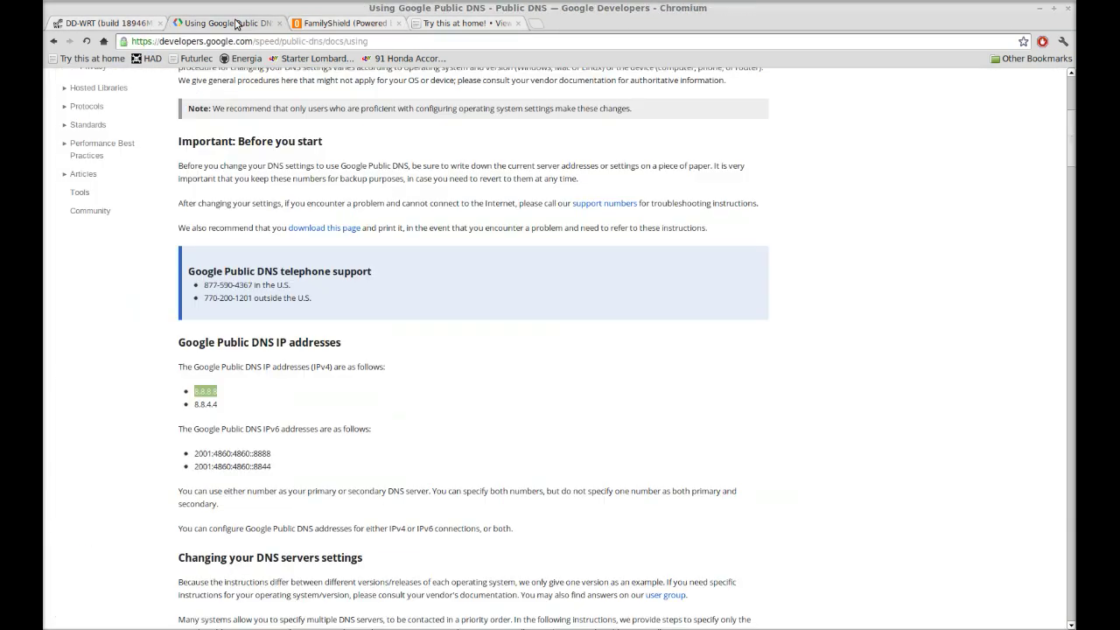
- Return to the DD-WRT Basic Setup page and set Static DNS 2 to Google's primary address 8.8.8.8
click(109, 24)
click(461, 433)
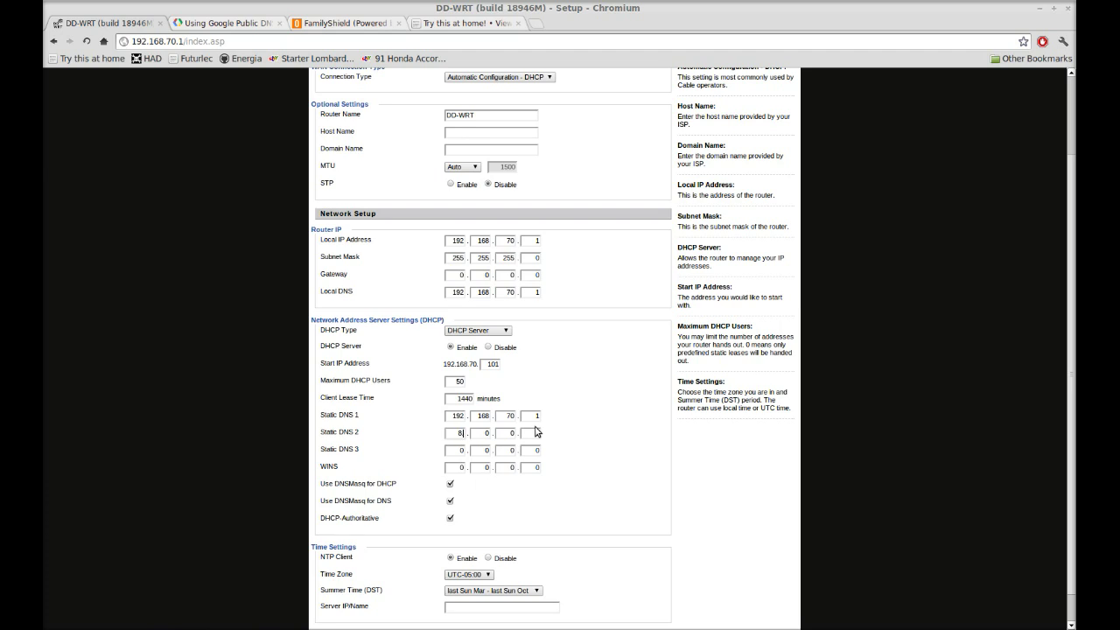
key(Tab)
text(8)
key(Tab)
text(8)
key(Tab)
text(8)
- Set Static DNS 3 to 8.8.4.4, apply the router settings and check the Static DNS entries on the reloaded page
key(Tab)
text(8)
key(Tab)
text(4)
key(Tab)
text(4)
scroll(573, 409, down, 1)
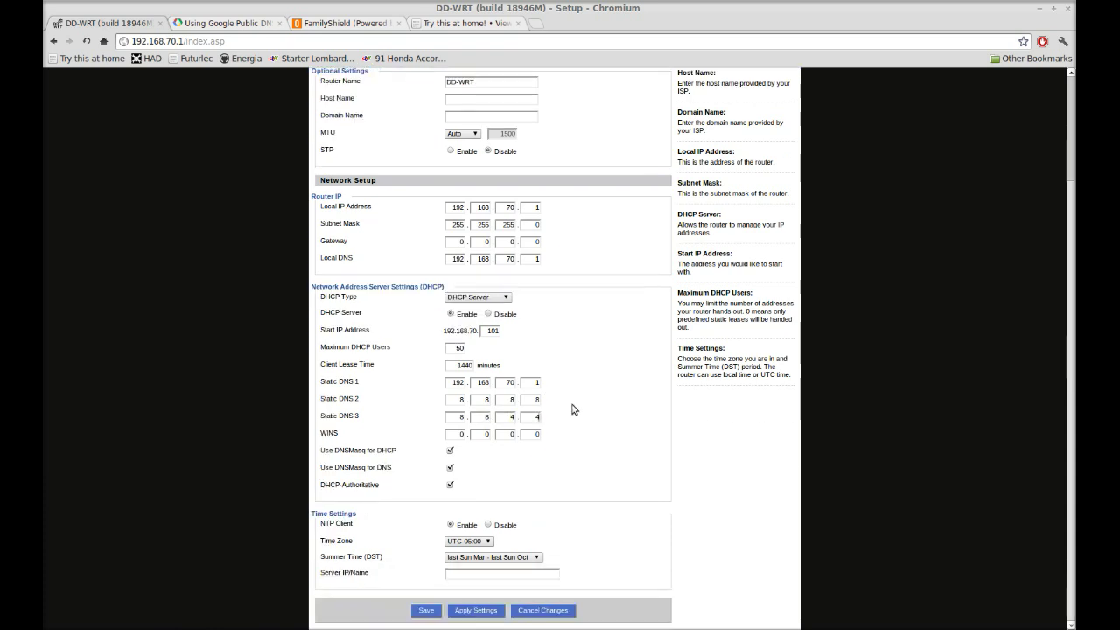
click(469, 608)
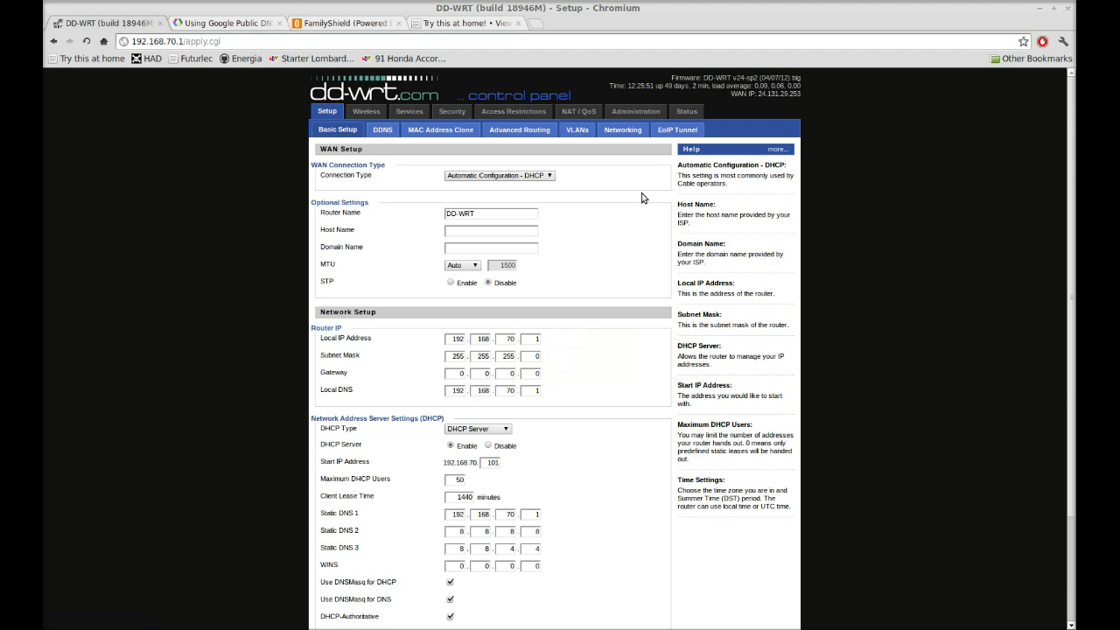
scroll(639, 236, down, 3)
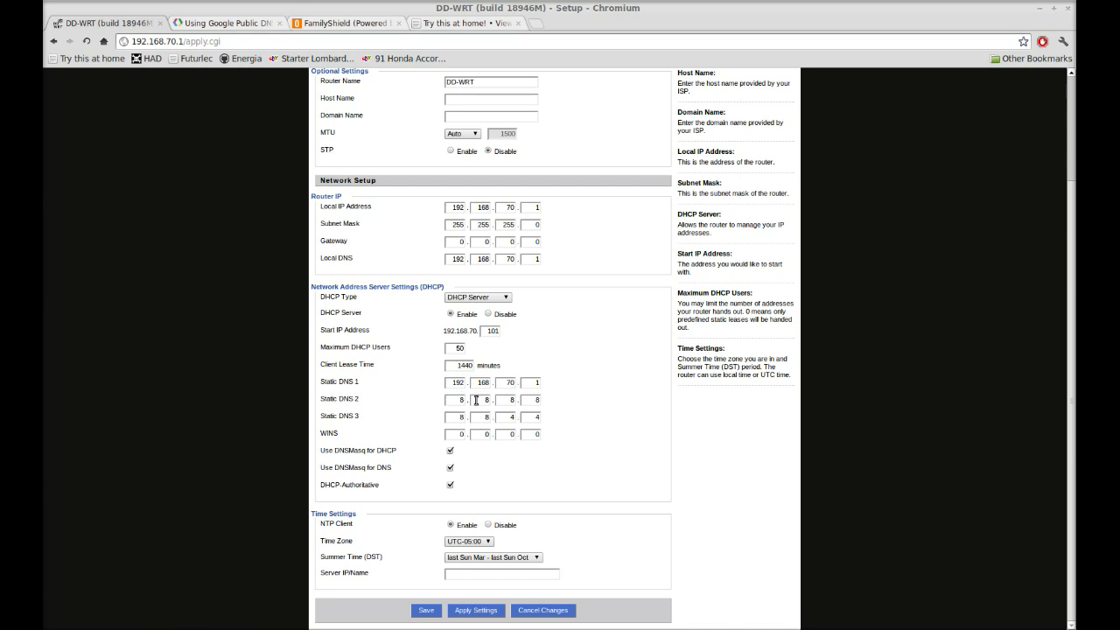
- Highlight the FamilyShield addresses 208.67.222.123 and 208.67.220.123 in step 4 of the D-Link instructions, and return to the DD-WRT setup page
click(345, 26)
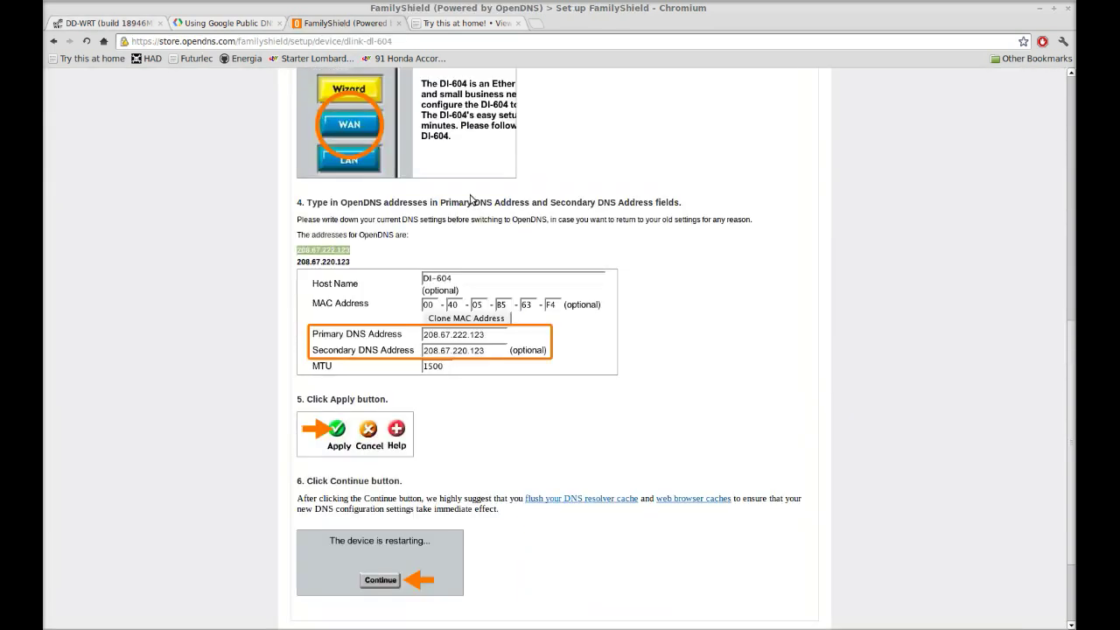
click(299, 249)
drag(298, 249, 381, 249)
drag(299, 263, 388, 262)
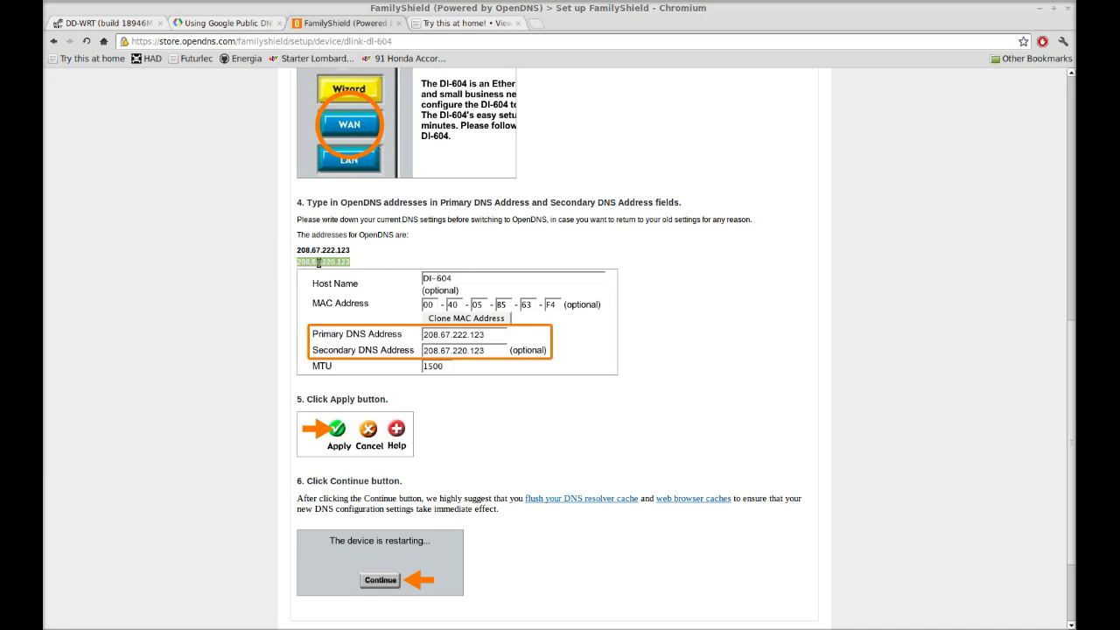
click(123, 26)
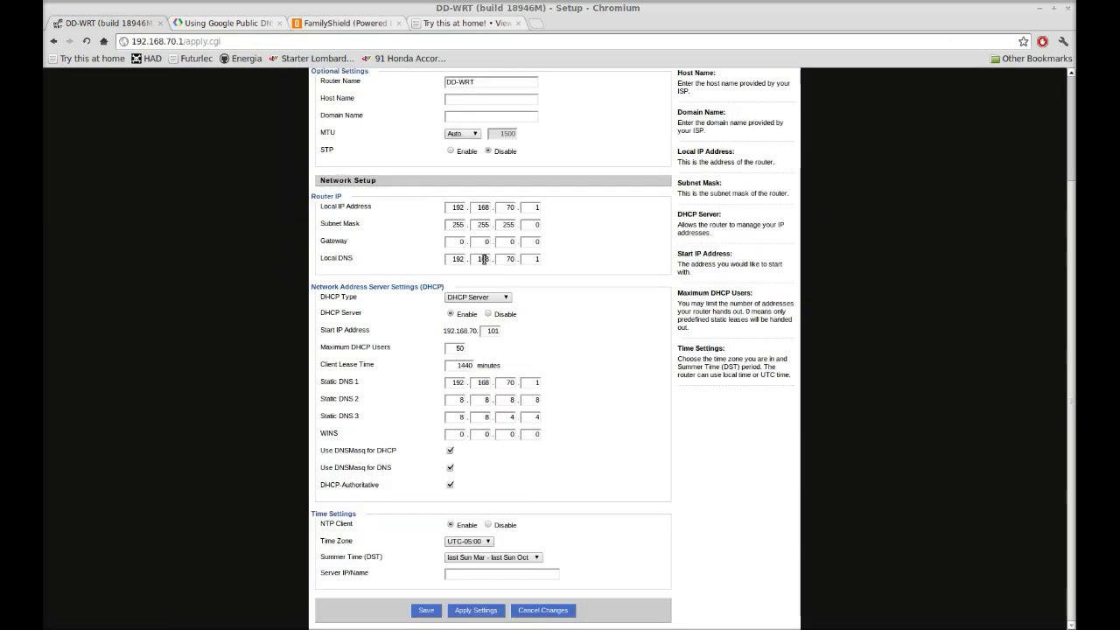